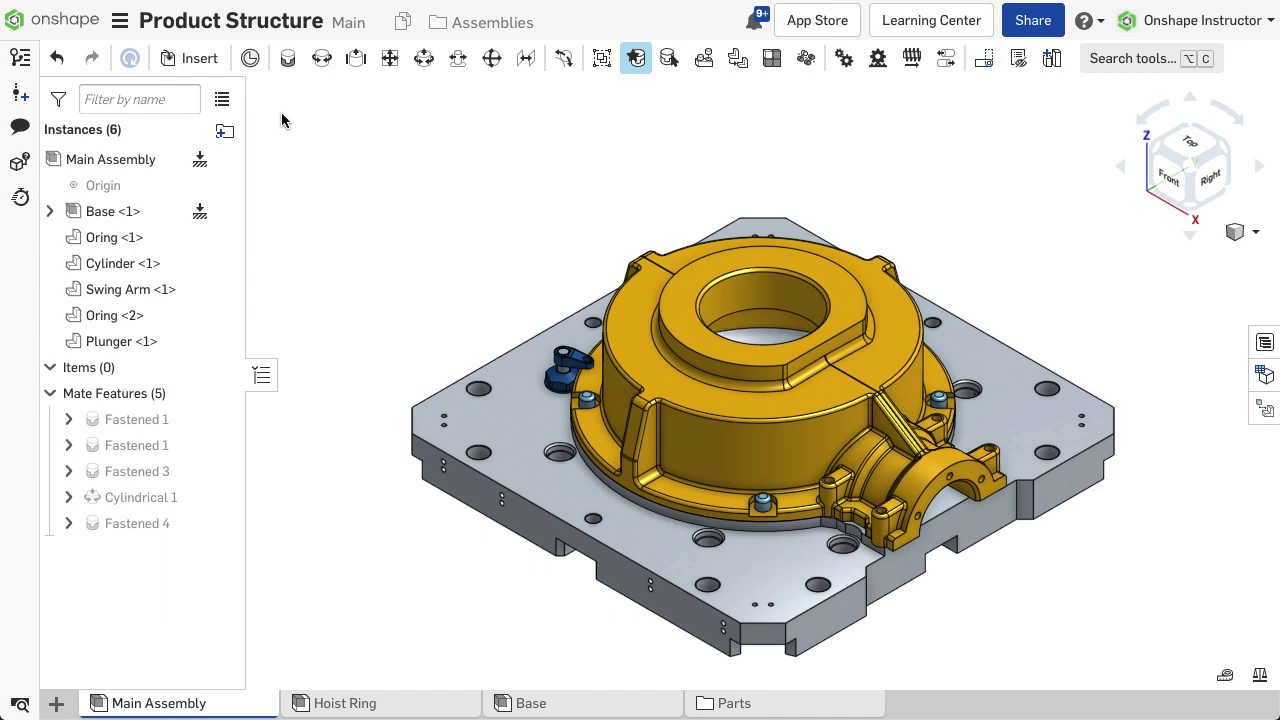
Step: Insert four Hoist Ring subassemblies at the base plate corners, then show Hoist Ring <1>'s mates
{"action": "left_click", "coordinate": [199, 59]}
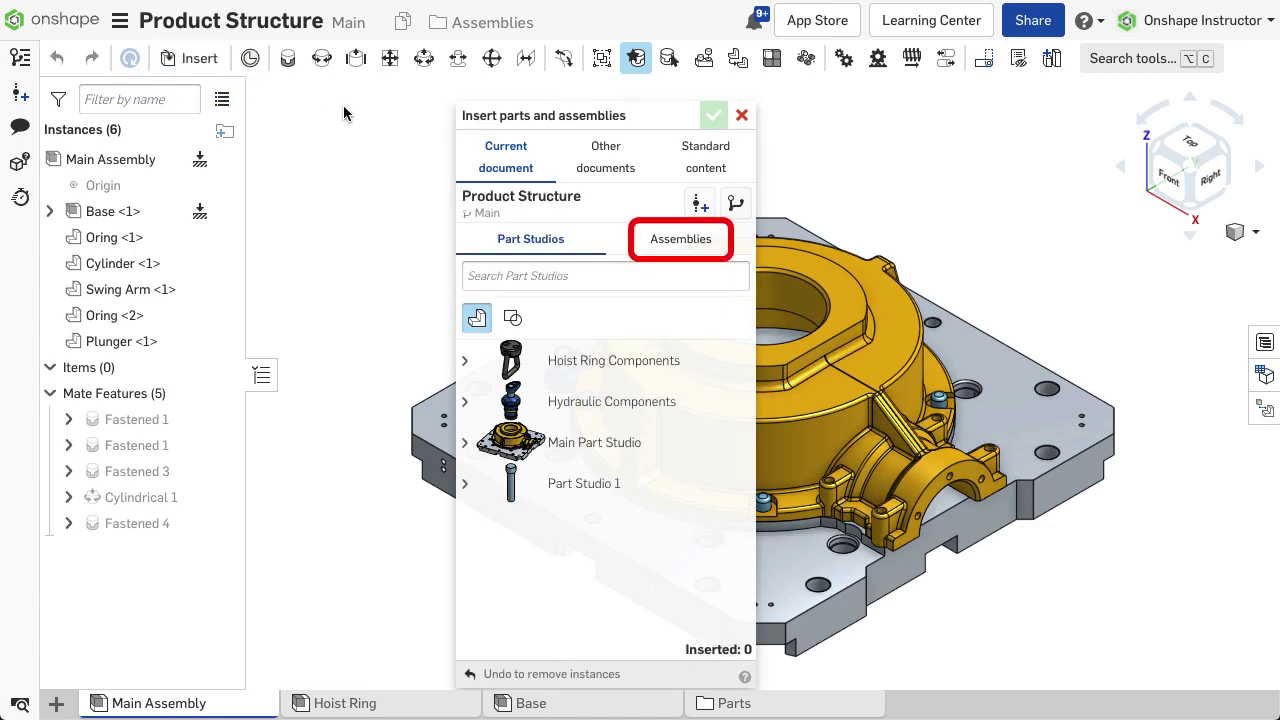
{"action": "left_click", "coordinate": [706, 241]}
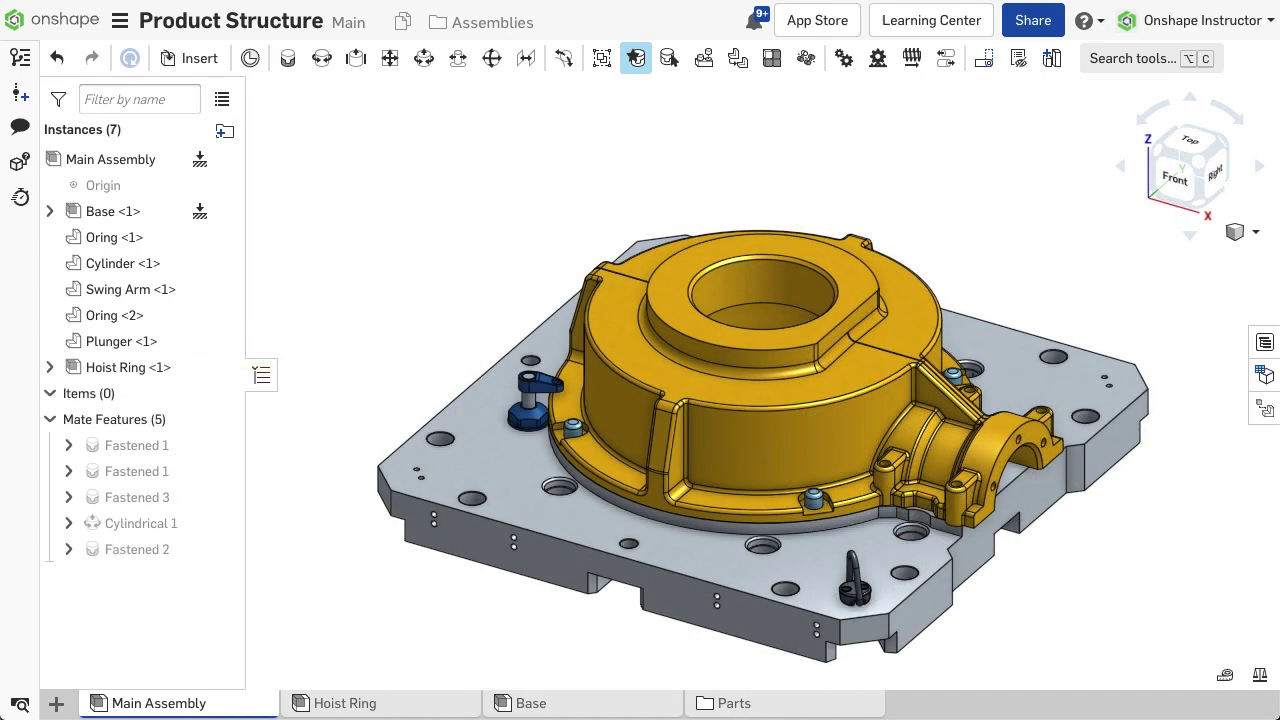
{"action": "left_click", "coordinate": [50, 367]}
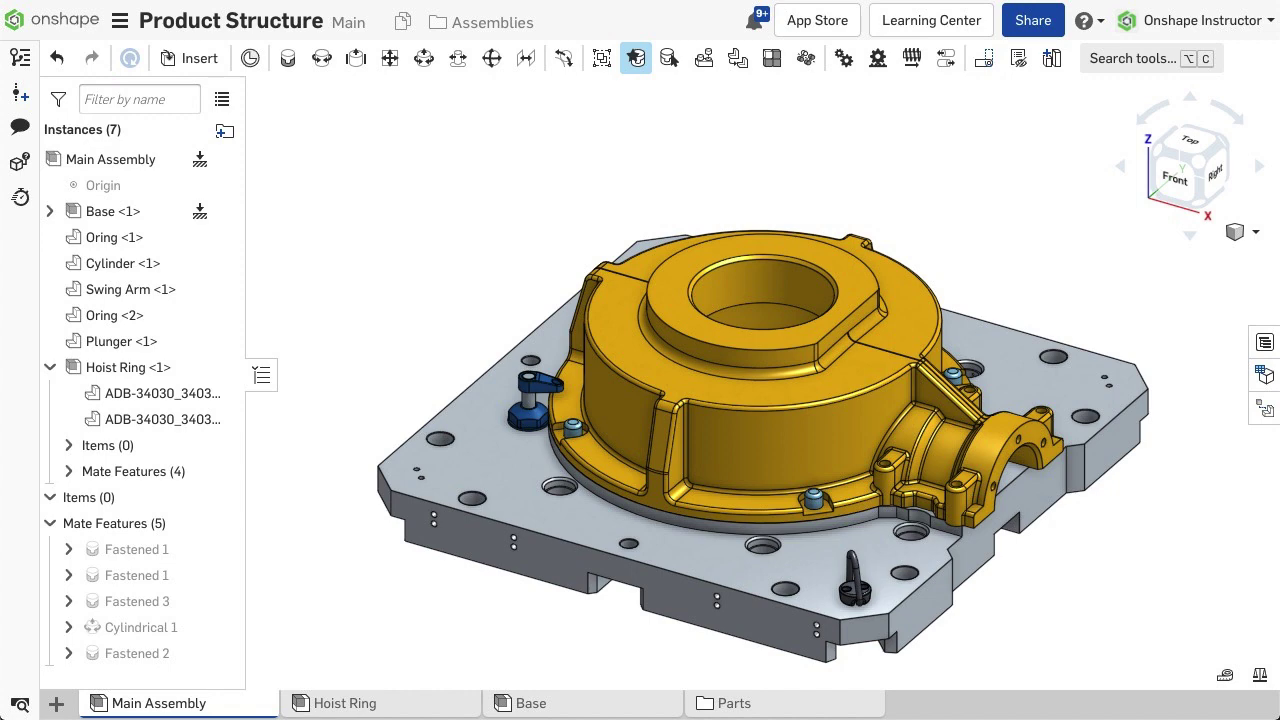
{"action": "left_click", "coordinate": [68, 471]}
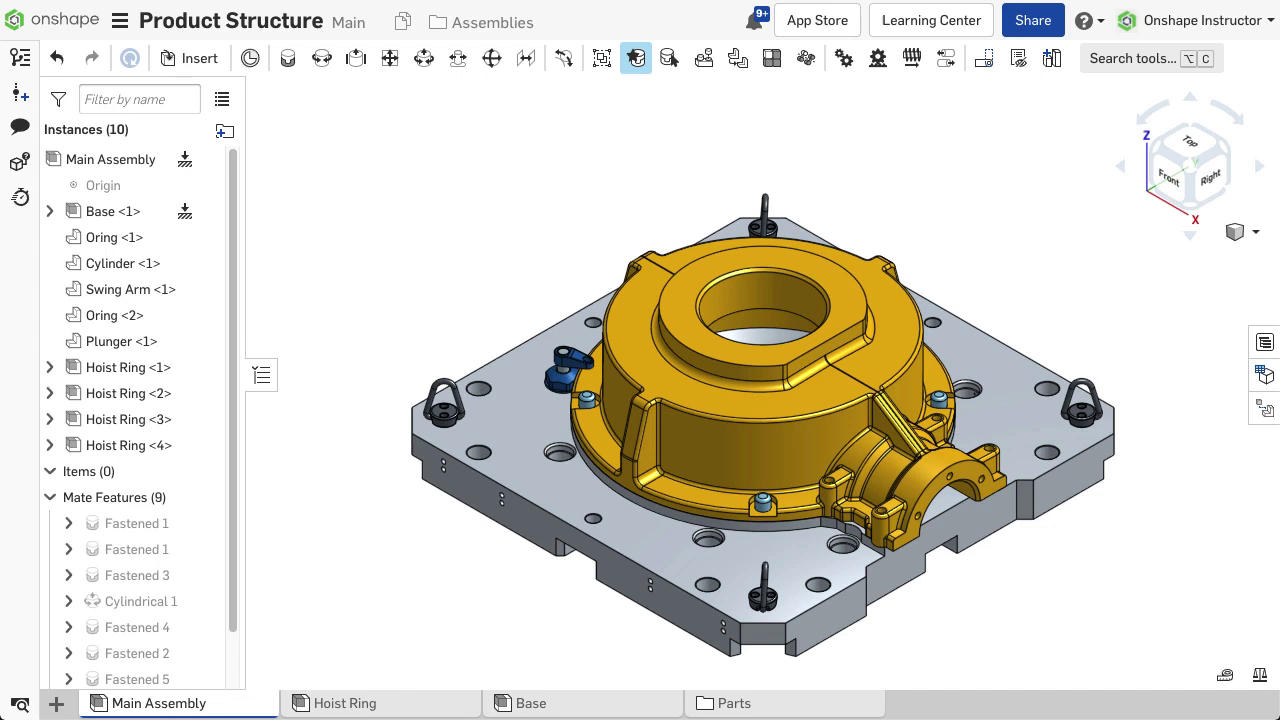
Step: Move the five parts from Oring <1> through Plunger <1> into a new subassembly, Assembly 1
{"action": "left_click", "coordinate": [155, 240]}
{"action": "left_click", "coordinate": [141, 341], "text": "shift"}
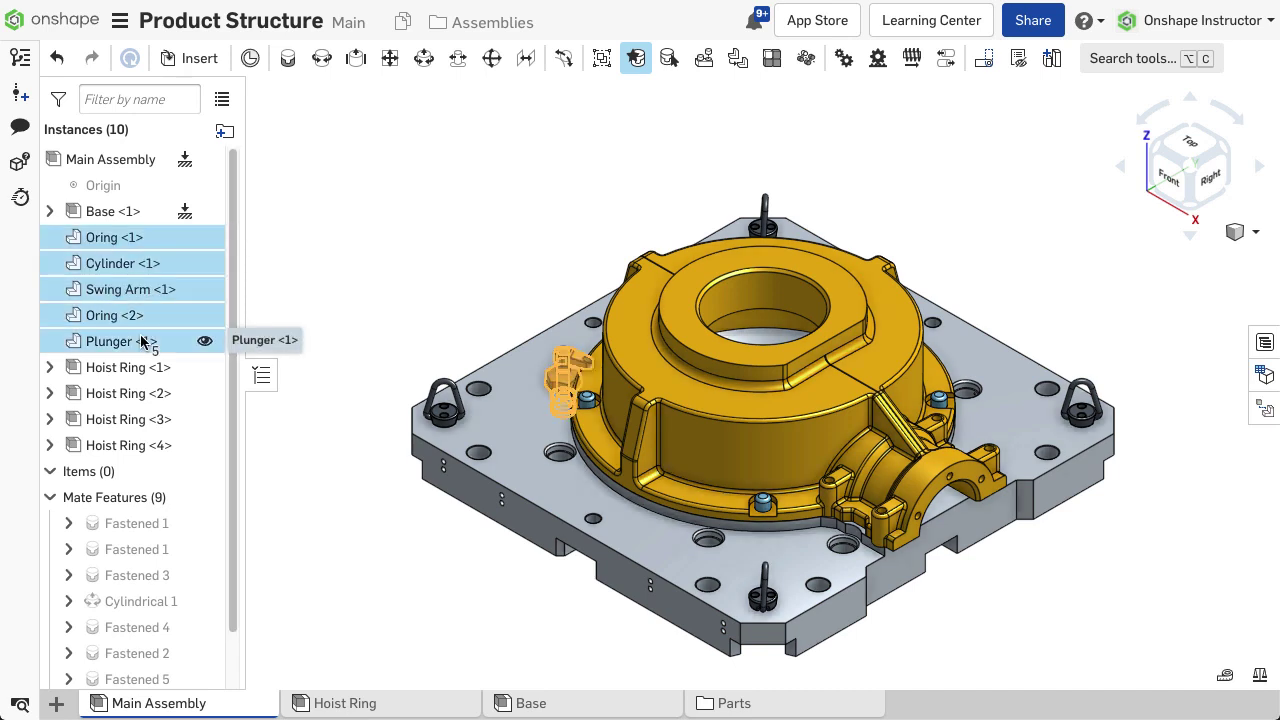
{"action": "right_click", "coordinate": [141, 341]}
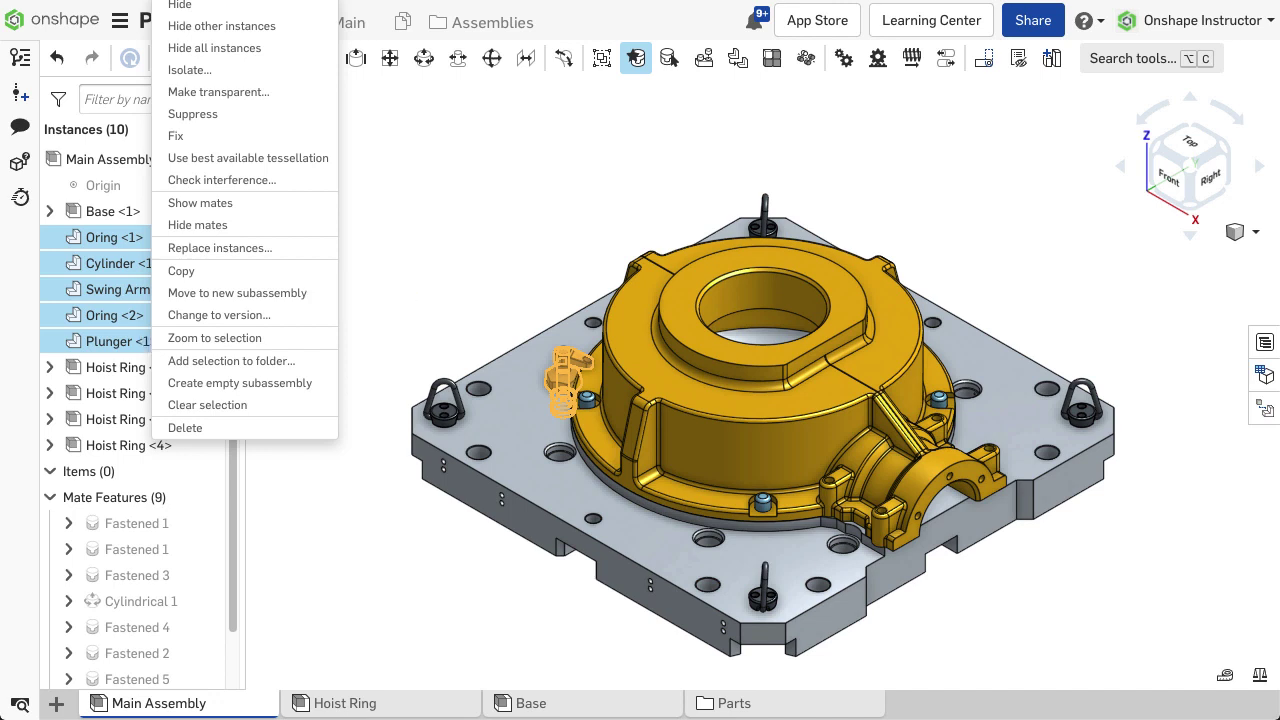
{"action": "left_click", "coordinate": [259, 294]}
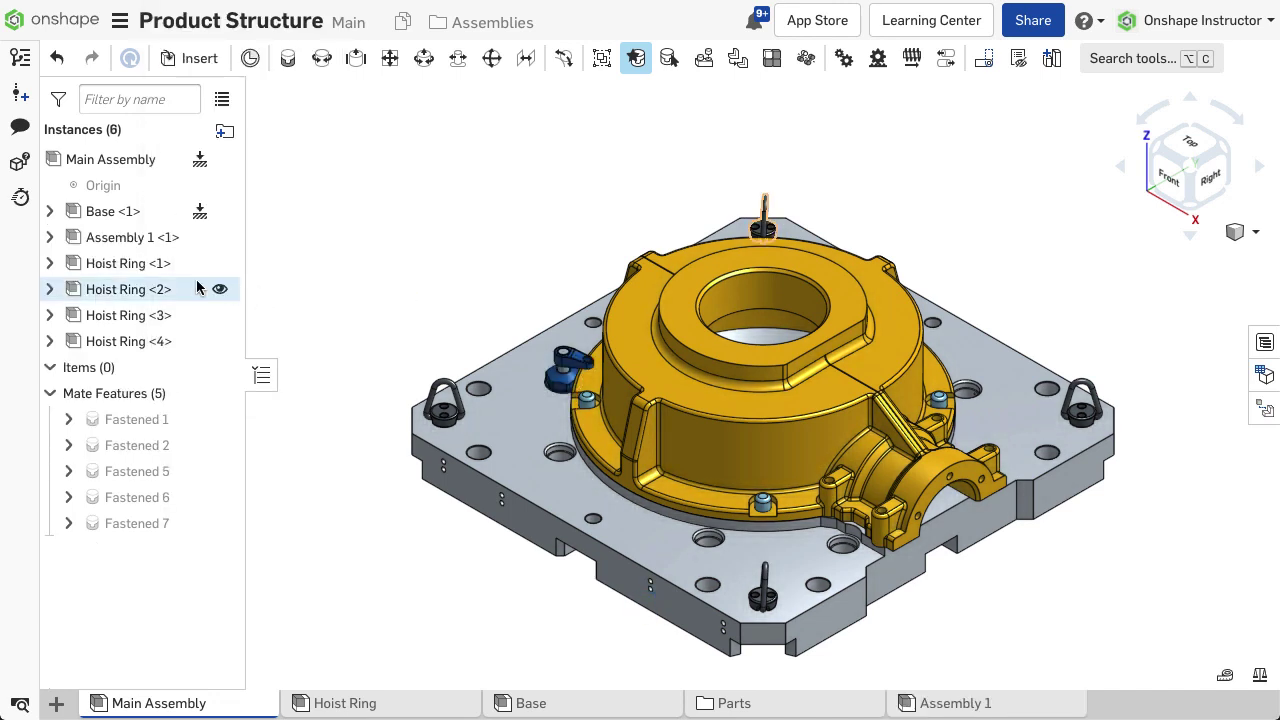
{"action": "left_click", "coordinate": [51, 239]}
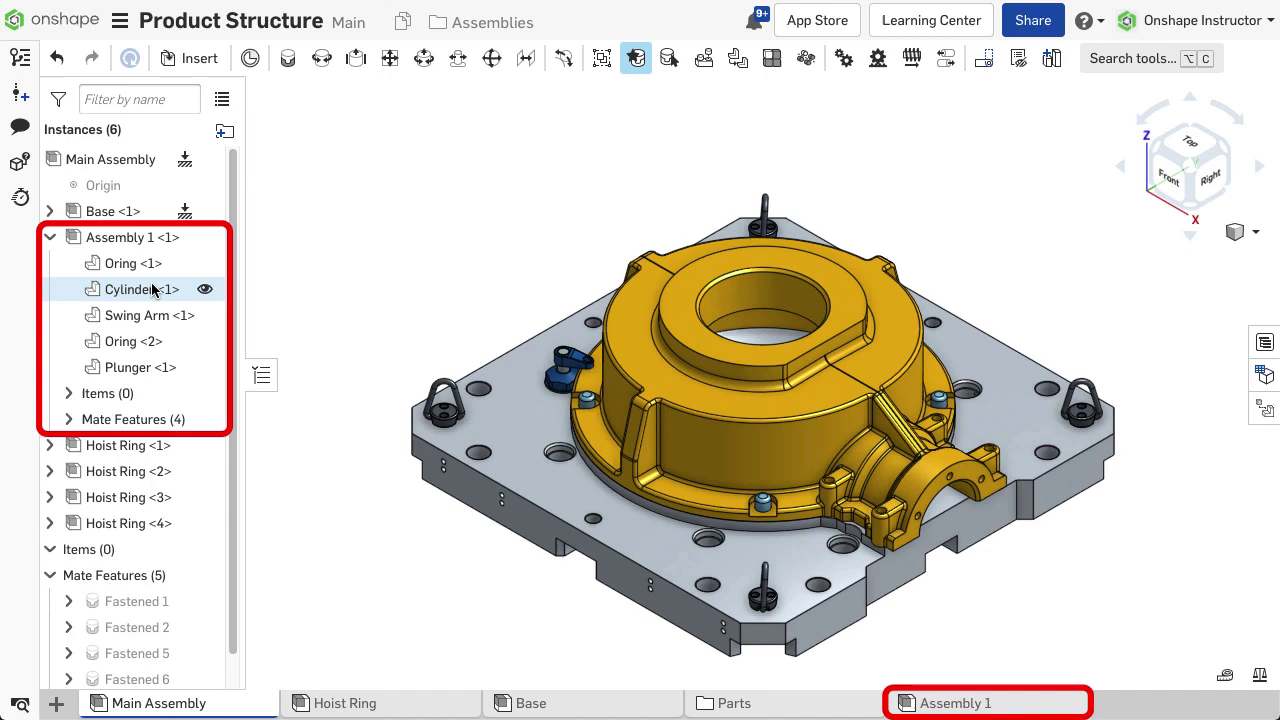
Step: Rename the Assembly 1 subassembly tab to 'Clamp'
{"action": "right_click", "coordinate": [1024, 714]}
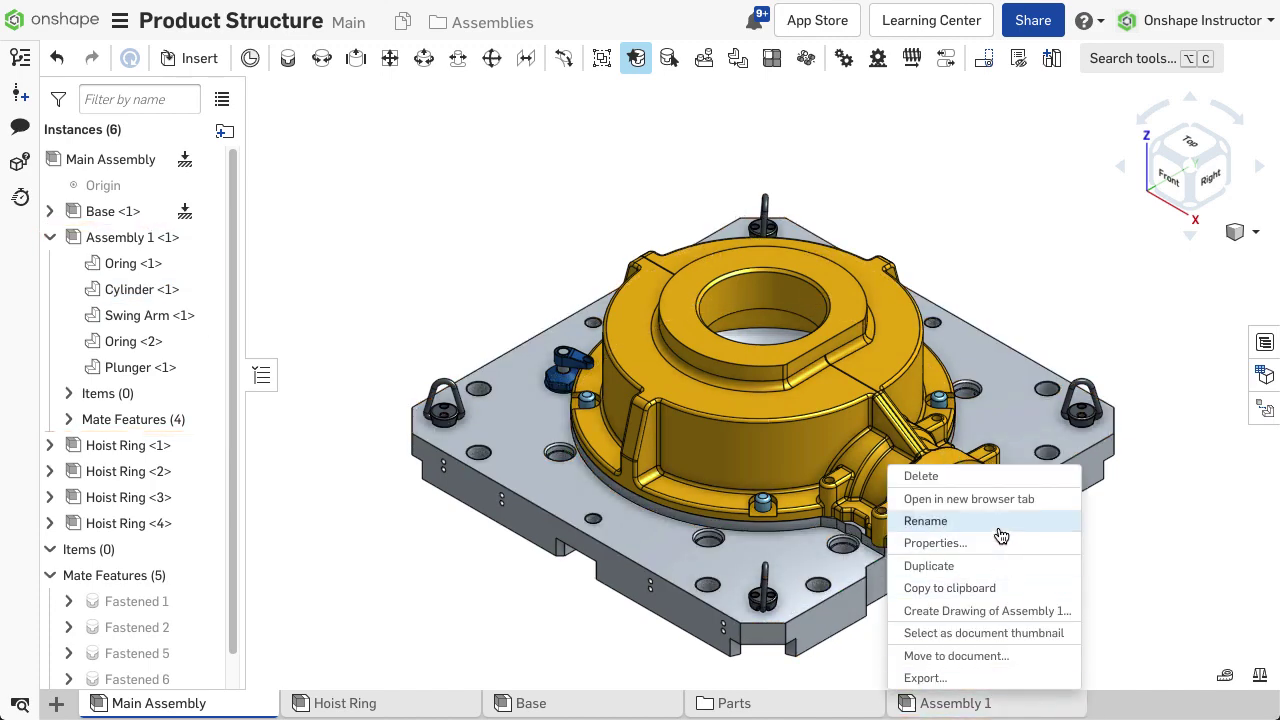
{"action": "left_click", "coordinate": [1001, 524]}
{"action": "type", "text": "Clamp"}
{"action": "key", "text": "Return"}
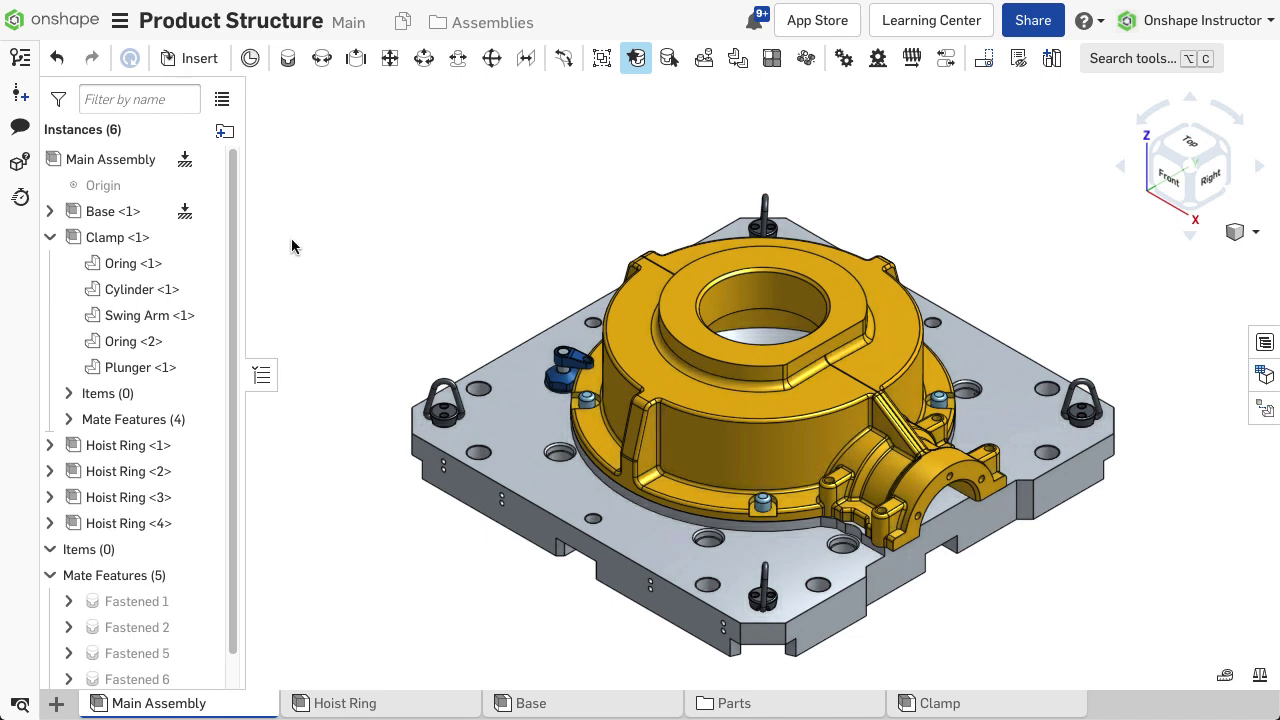
Step: Create a new empty subassembly, Assembly 1, in the Main Assembly
{"action": "right_click", "coordinate": [200, 224]}
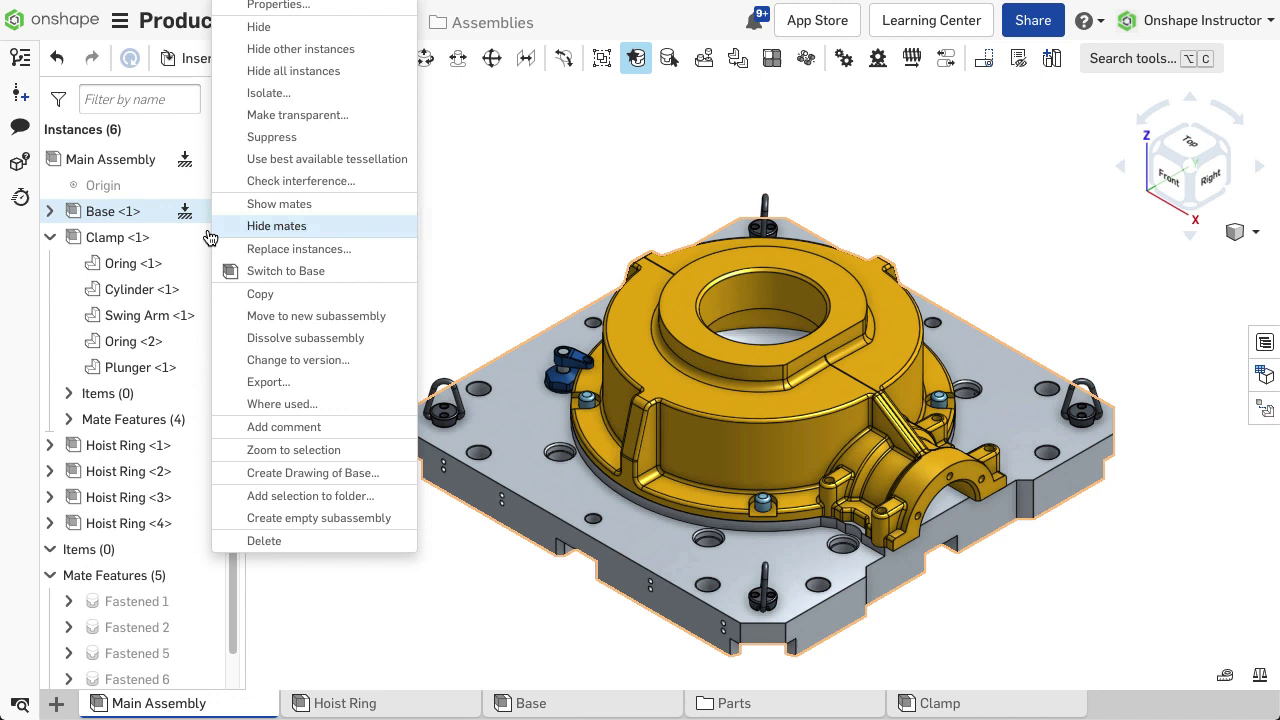
{"action": "left_click", "coordinate": [383, 522]}
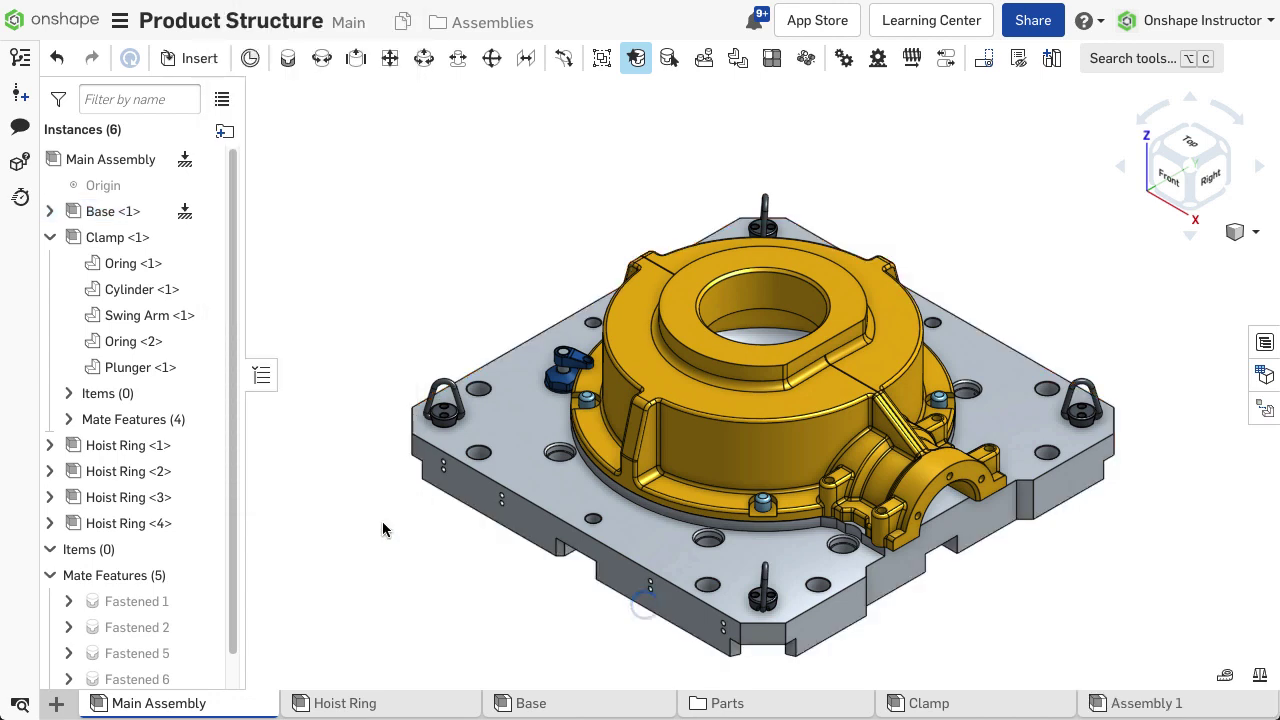
{"action": "left_click", "coordinate": [50, 237]}
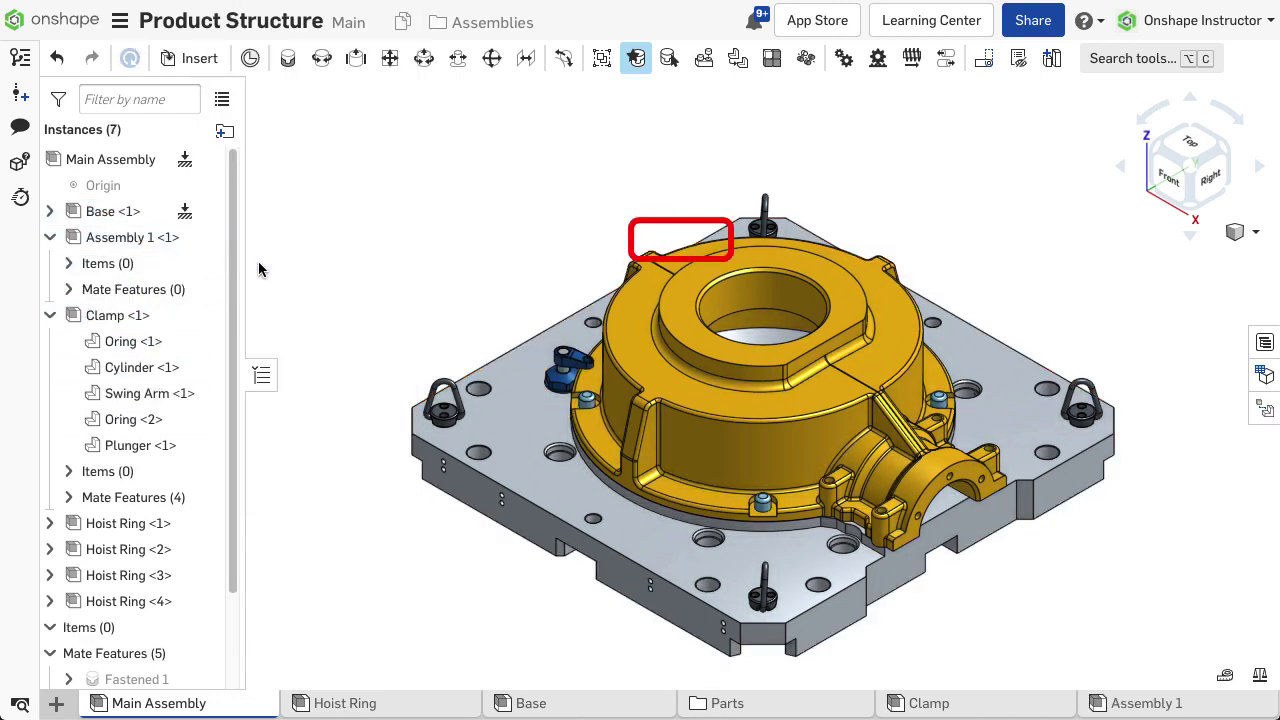
Step: Drag Oring <1>, Cylinder and Swing Arm from Clamp into Assembly 1, then back to Clamp
{"action": "left_click", "coordinate": [160, 341]}
{"action": "left_click", "coordinate": [137, 388], "text": "shift"}
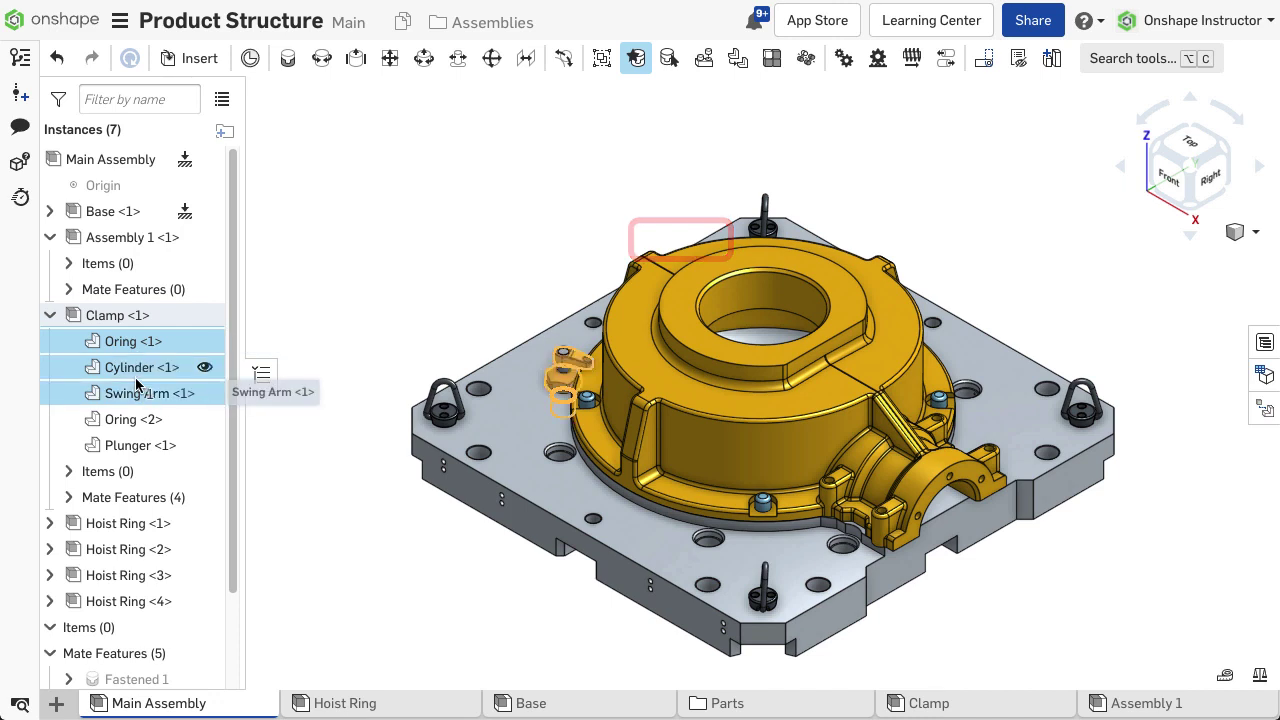
{"action": "left_click_drag", "start_coordinate": [137, 388], "coordinate": [128, 245]}
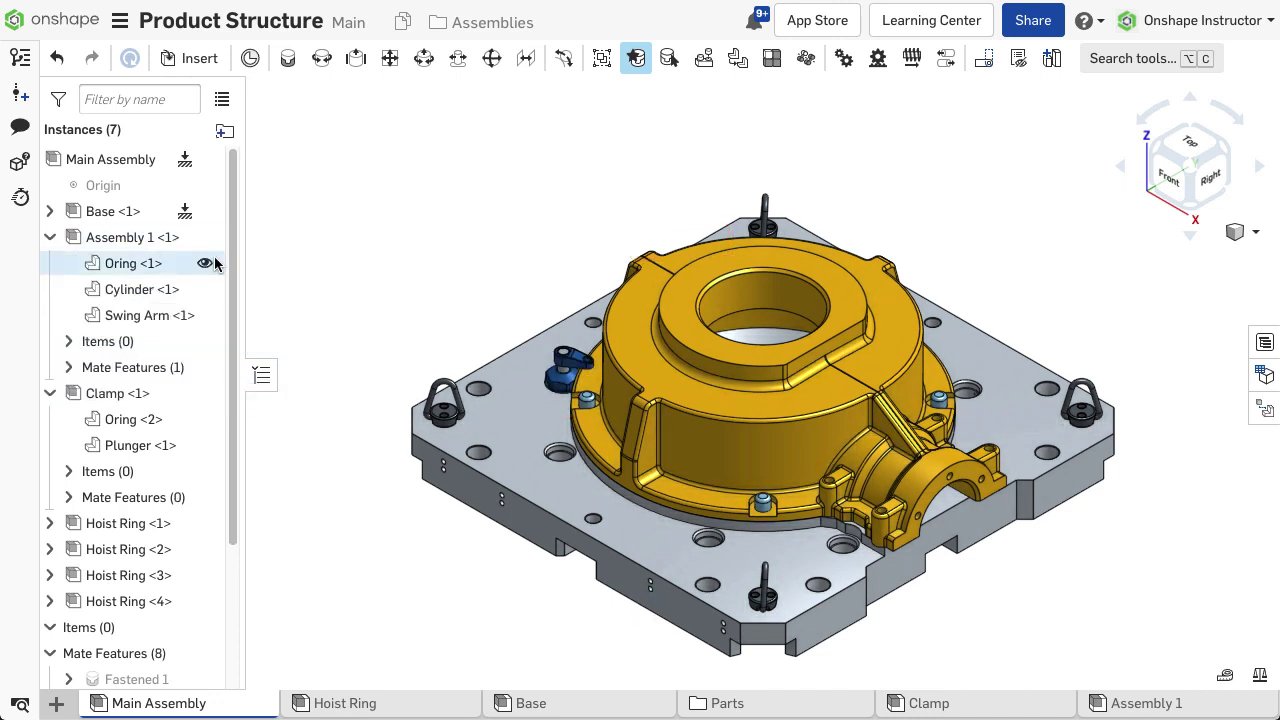
{"action": "left_click", "coordinate": [185, 263]}
{"action": "left_click", "coordinate": [172, 314], "text": "shift"}
{"action": "left_click_drag", "start_coordinate": [172, 314], "coordinate": [160, 400]}
Step: Zoom to the clamp and check the plunger slides up and down and rotates with the swing arm
{"action": "key", "text": "f"}
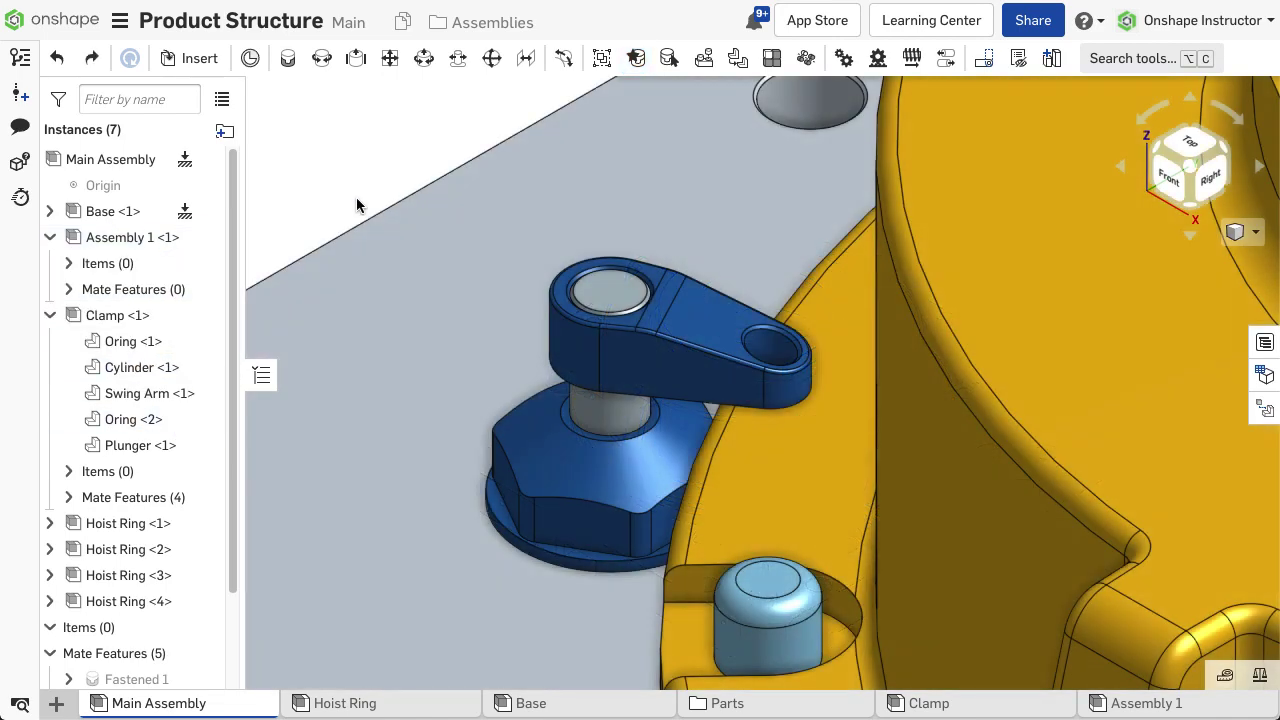
{"action": "left_click", "coordinate": [612, 420]}
{"action": "left_click_drag", "start_coordinate": [612, 362], "coordinate": [600, 330]}
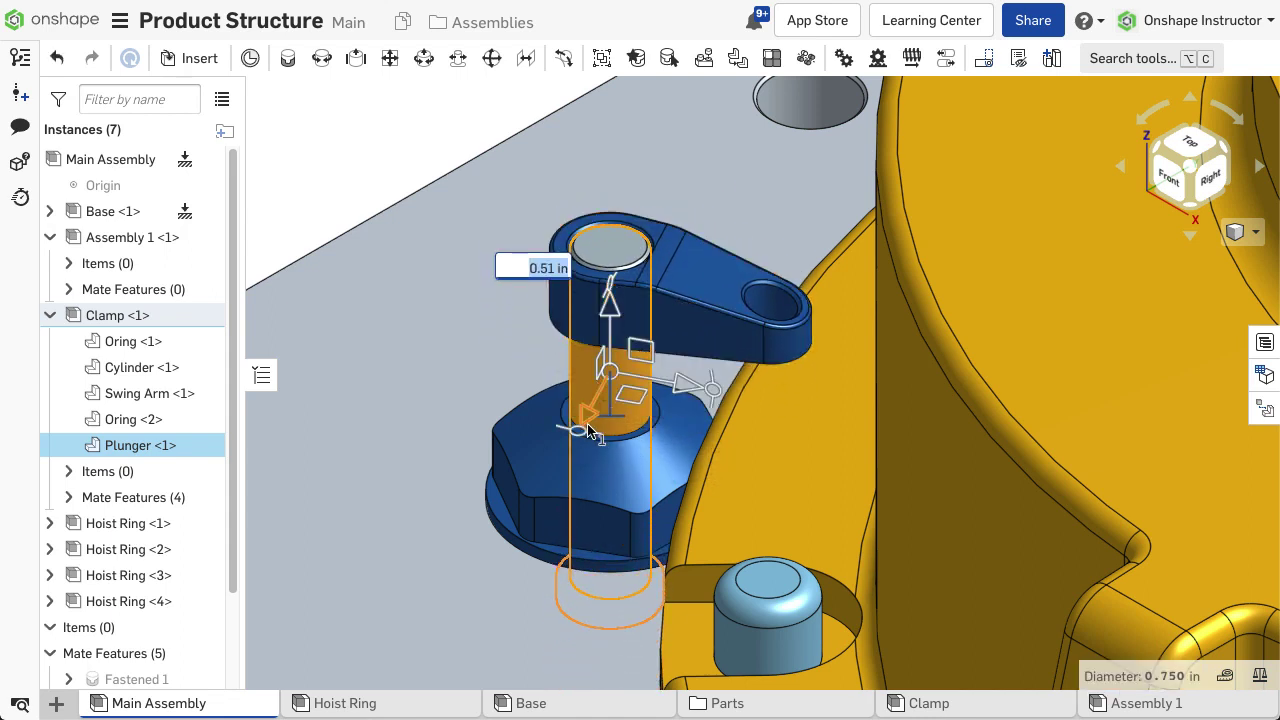
{"action": "left_click_drag", "start_coordinate": [576, 432], "coordinate": [510, 523]}
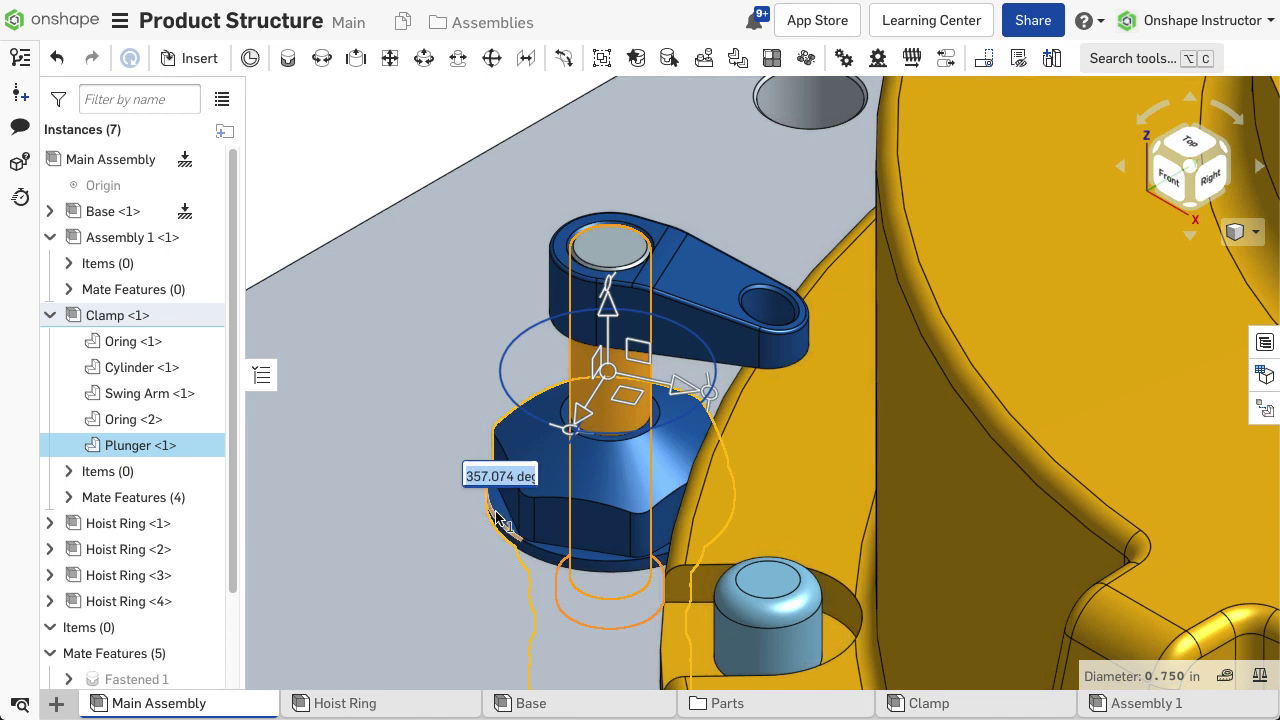
{"action": "key", "text": "Escape"}
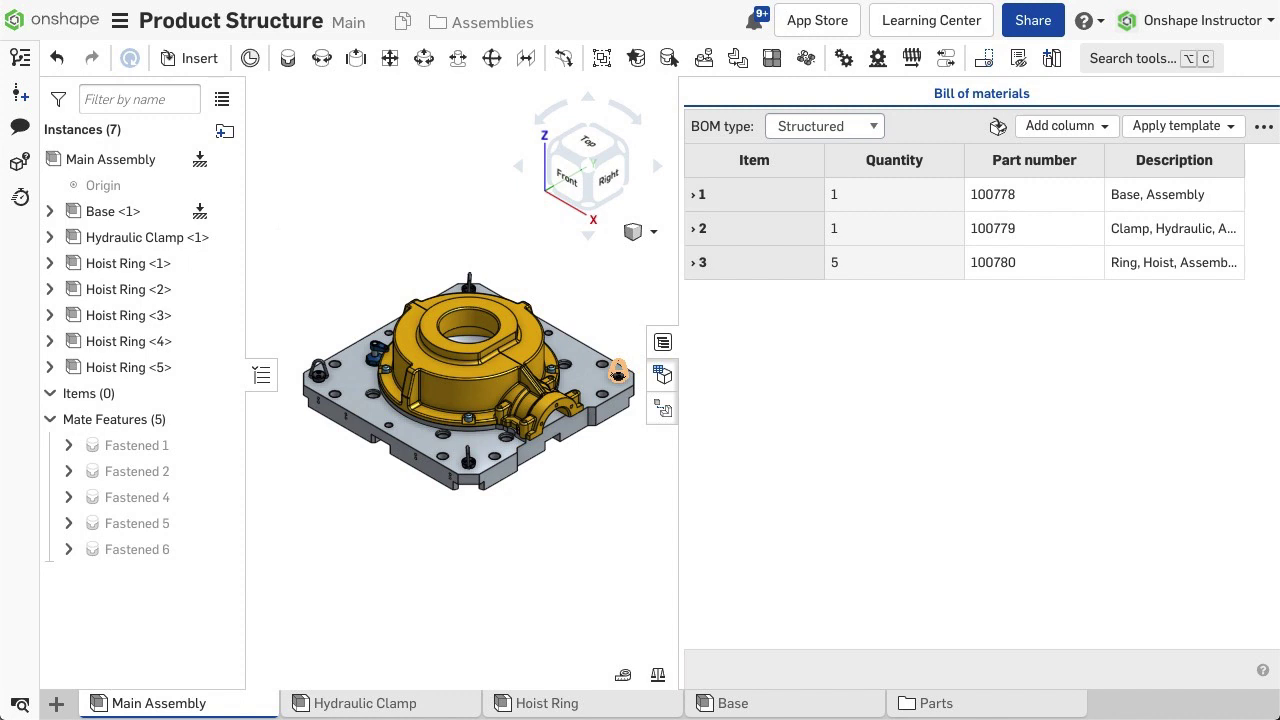
Step: Move Base below Hoist Ring <1> so it lists last in the BOM
{"action": "left_click", "coordinate": [235, 212]}
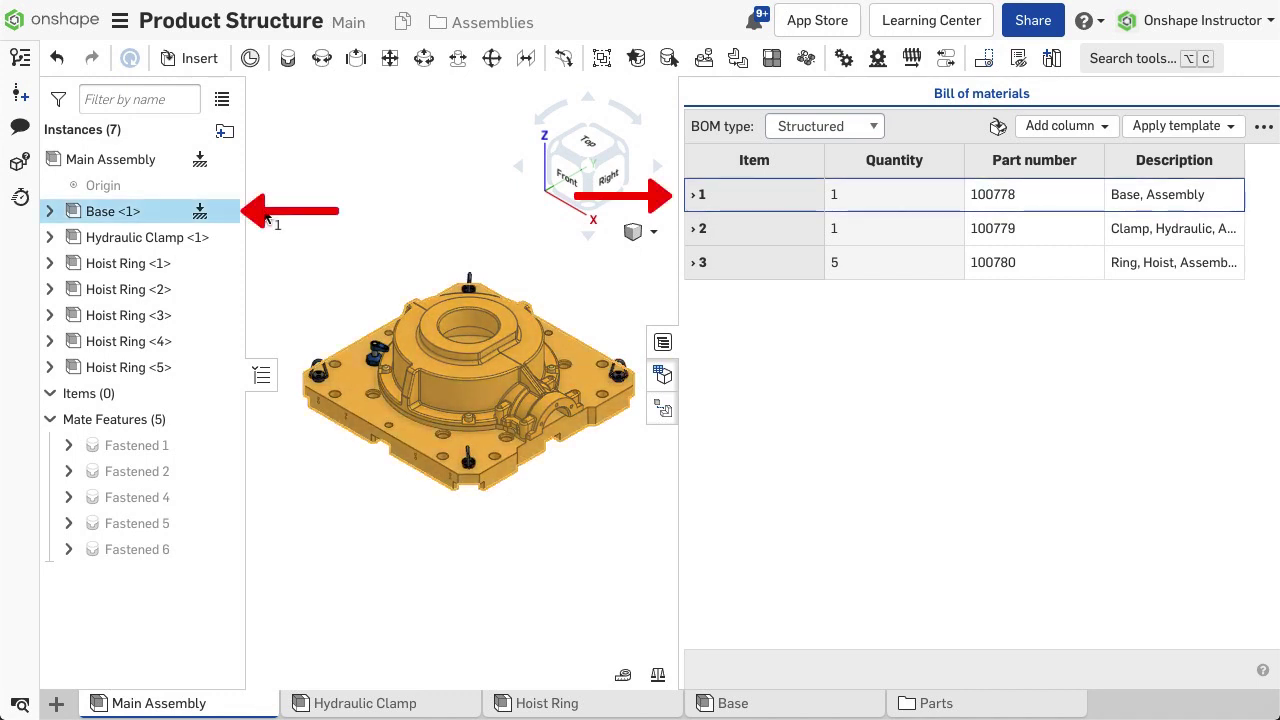
{"action": "left_click_drag", "start_coordinate": [209, 208], "coordinate": [133, 287]}
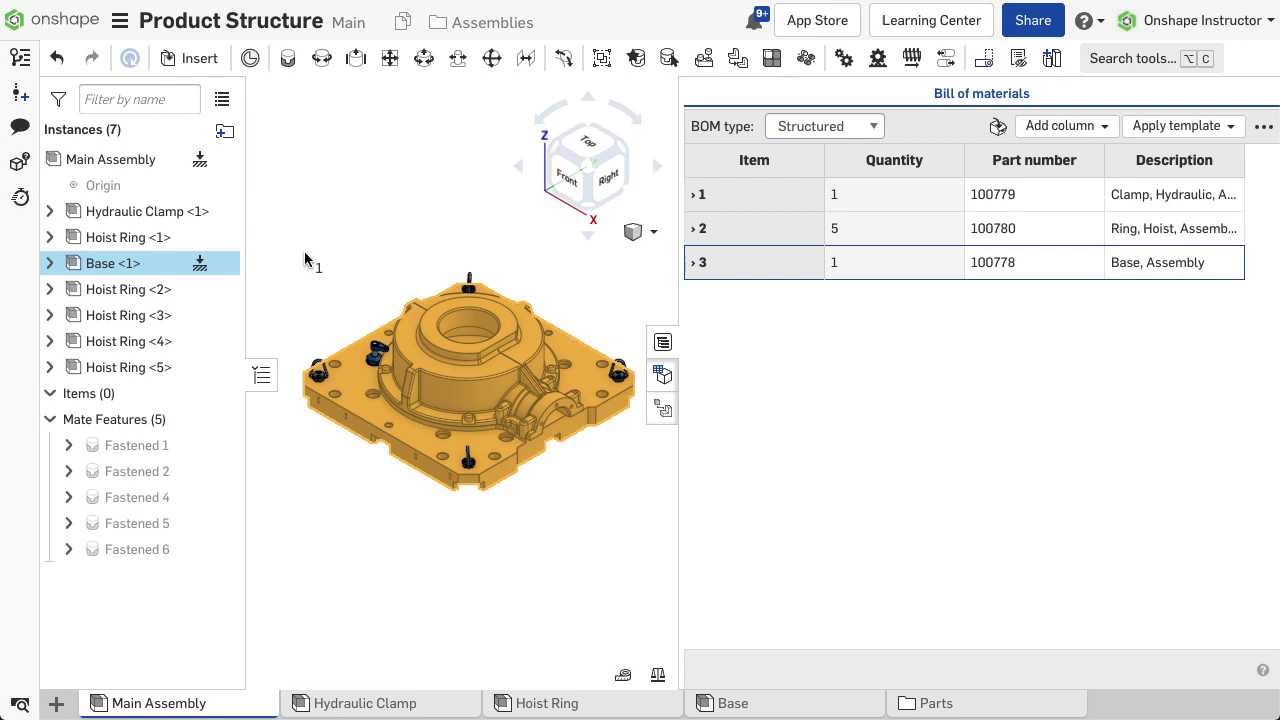
{"action": "left_click", "coordinate": [305, 258]}
{"action": "left_click", "coordinate": [768, 200]}
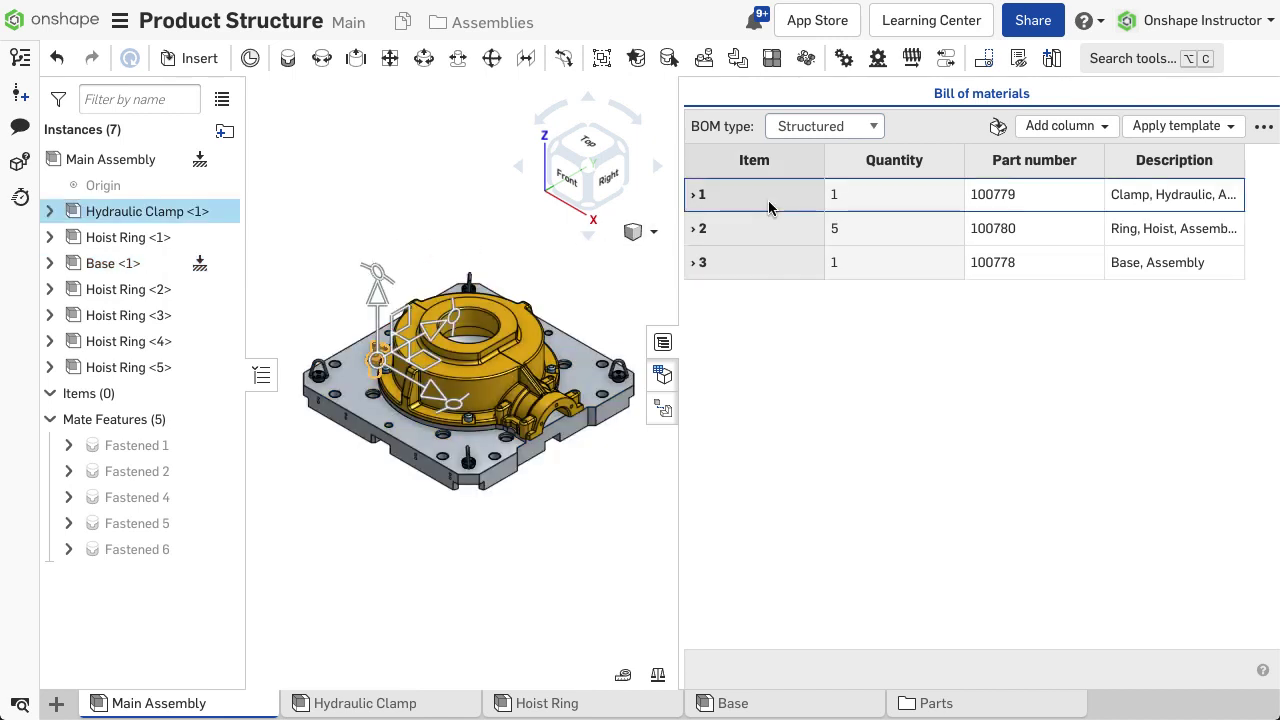
{"action": "left_click", "coordinate": [755, 198]}
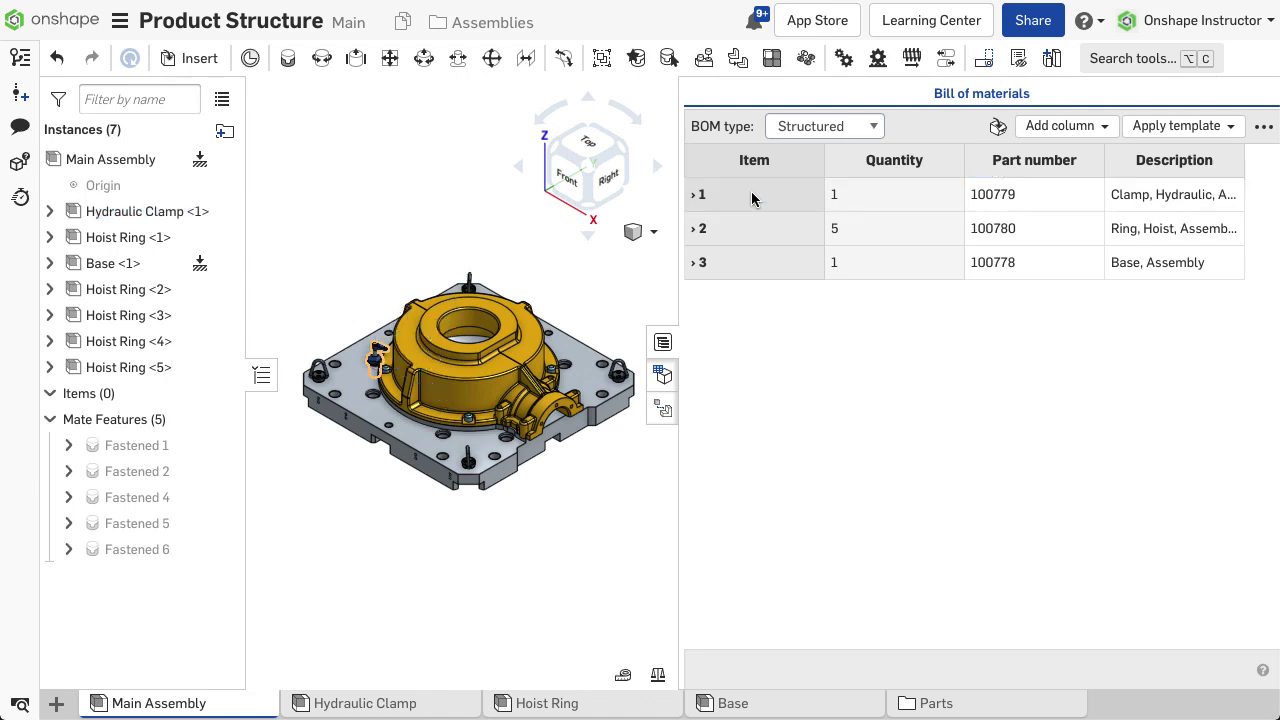
Step: Move the Part number column ahead of Quantity and remove the Description column
{"action": "right_click", "coordinate": [1022, 174]}
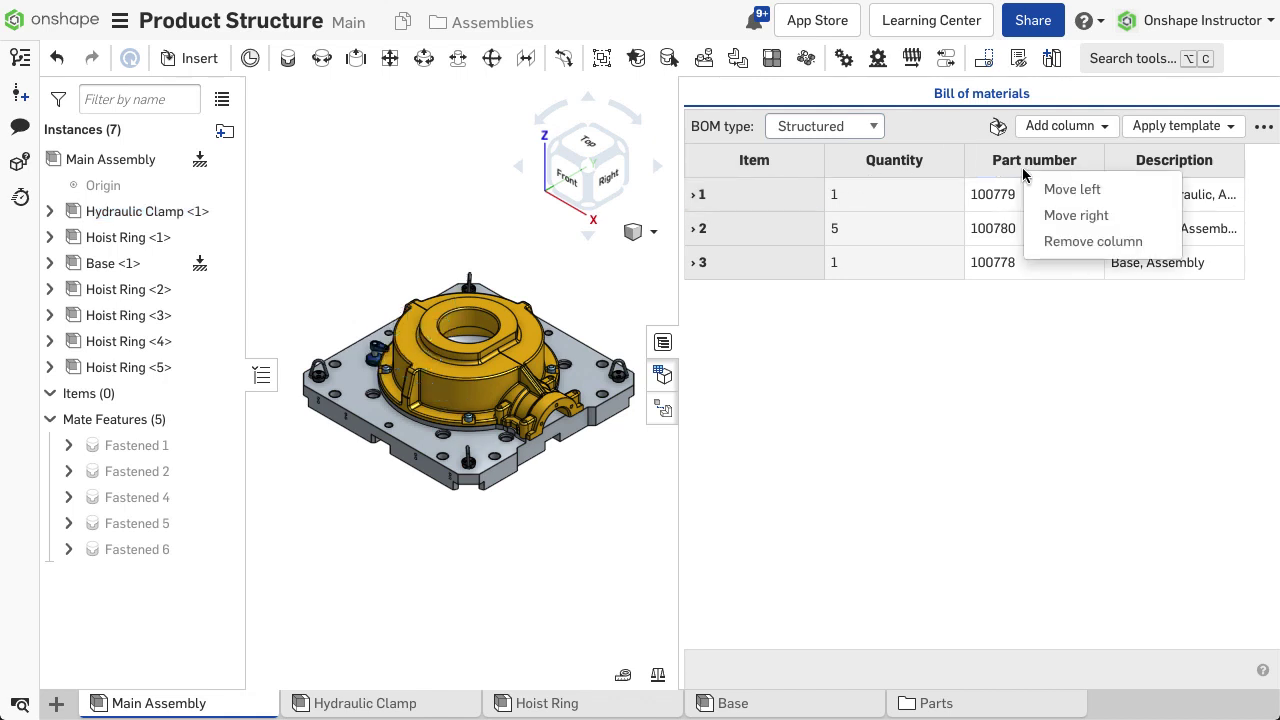
{"action": "left_click", "coordinate": [1036, 189]}
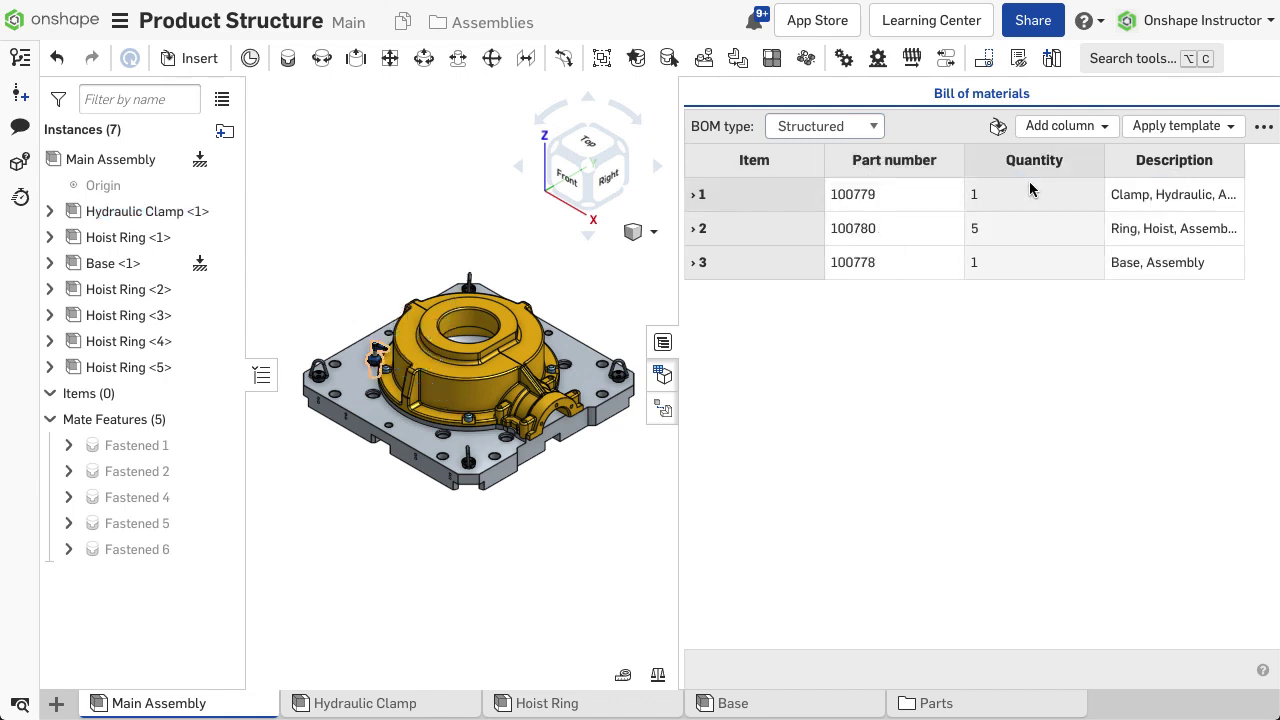
{"action": "right_click", "coordinate": [1118, 162]}
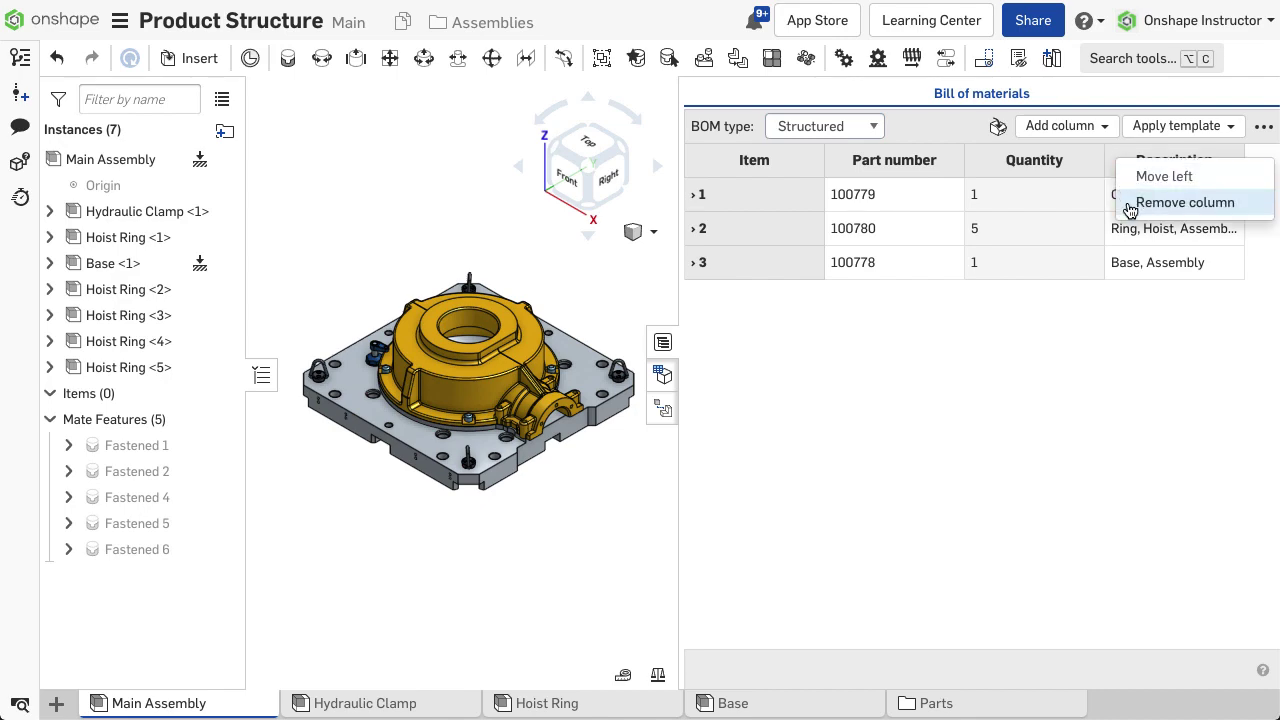
{"action": "left_click", "coordinate": [1128, 202]}
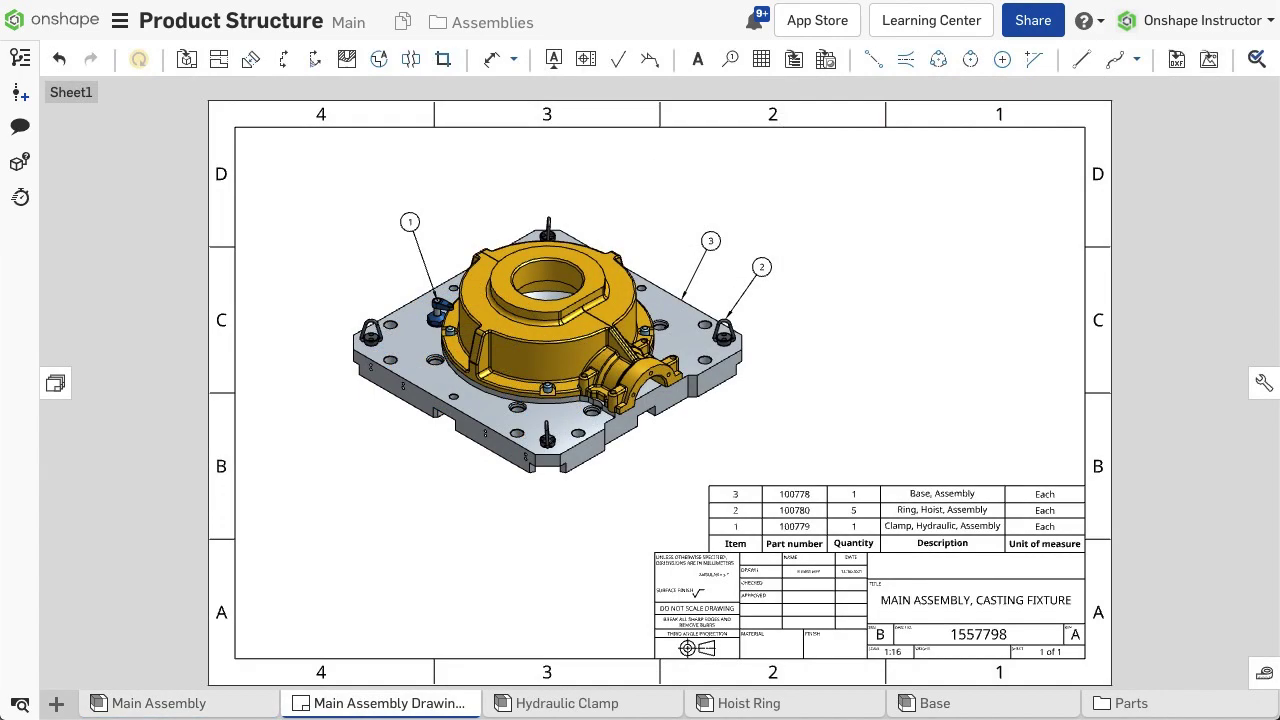